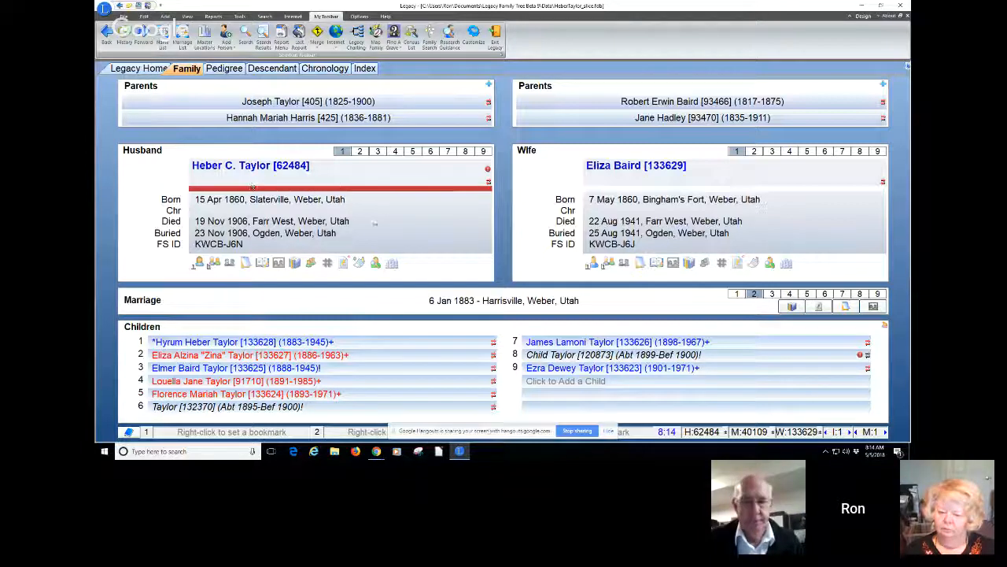
Check the home page statistics and find the highest RIN by ordering the Name List by record number.
left_click(138, 70)
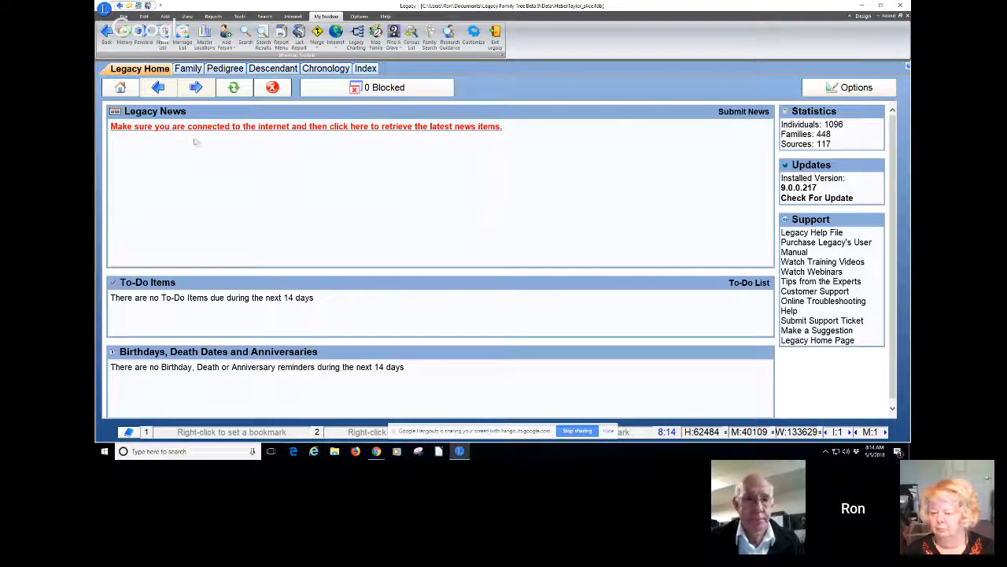
left_click(188, 70)
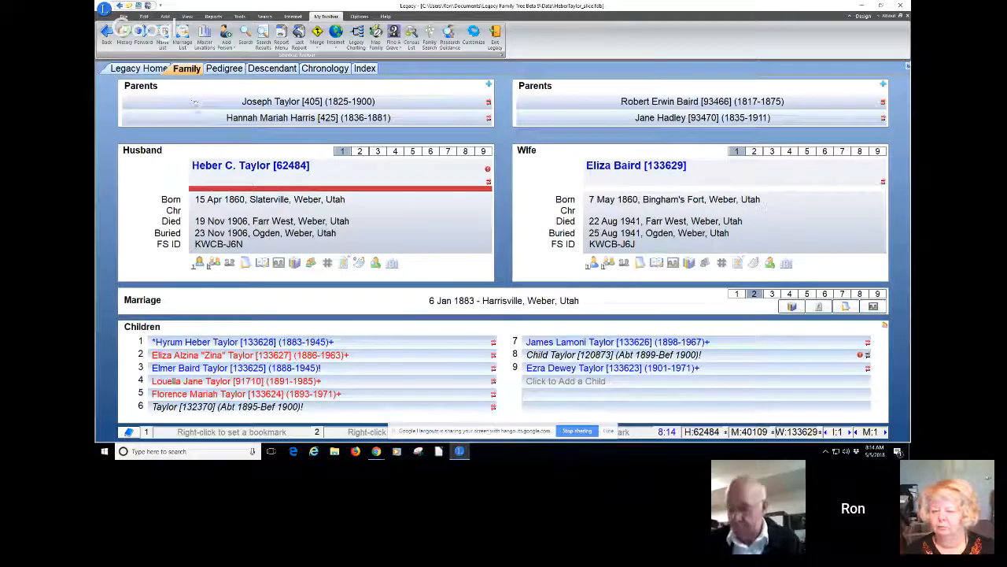
left_click(162, 37)
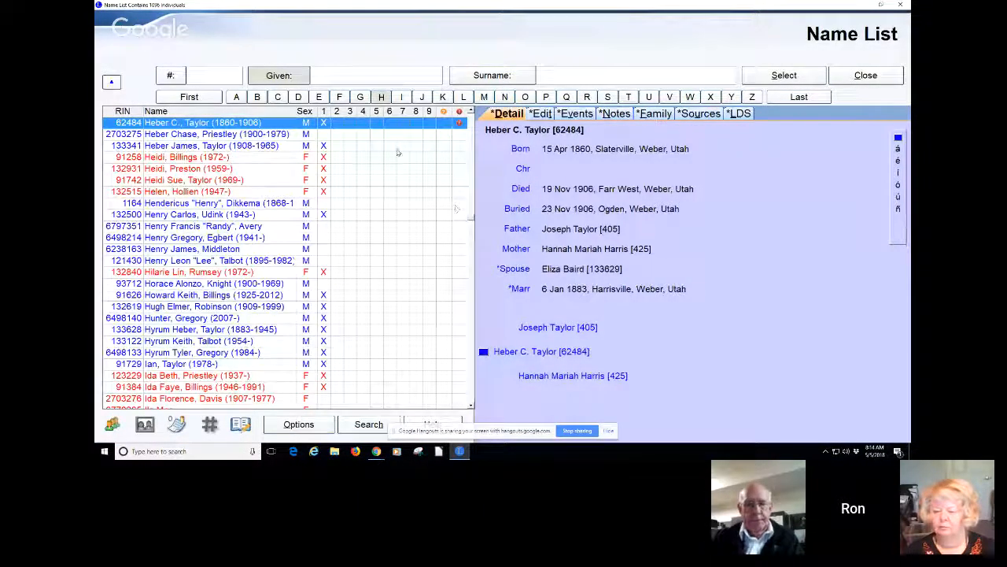
left_click(170, 75)
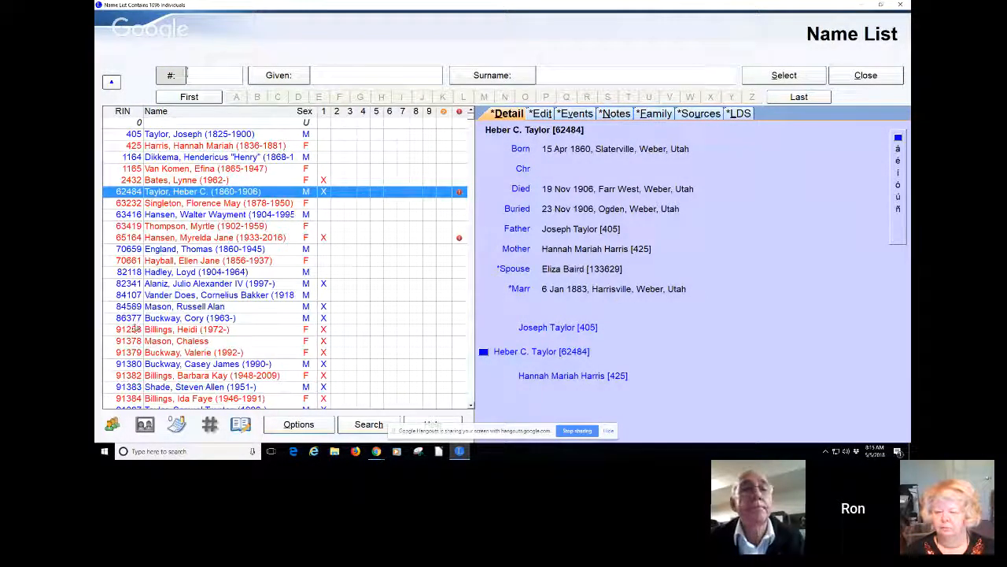
left_click(800, 98)
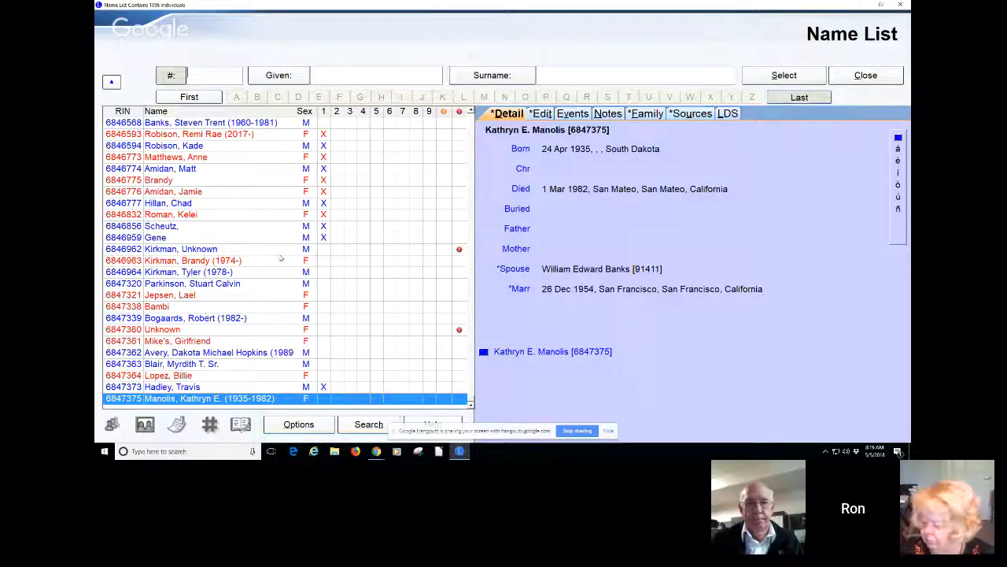
left_click(847, 80)
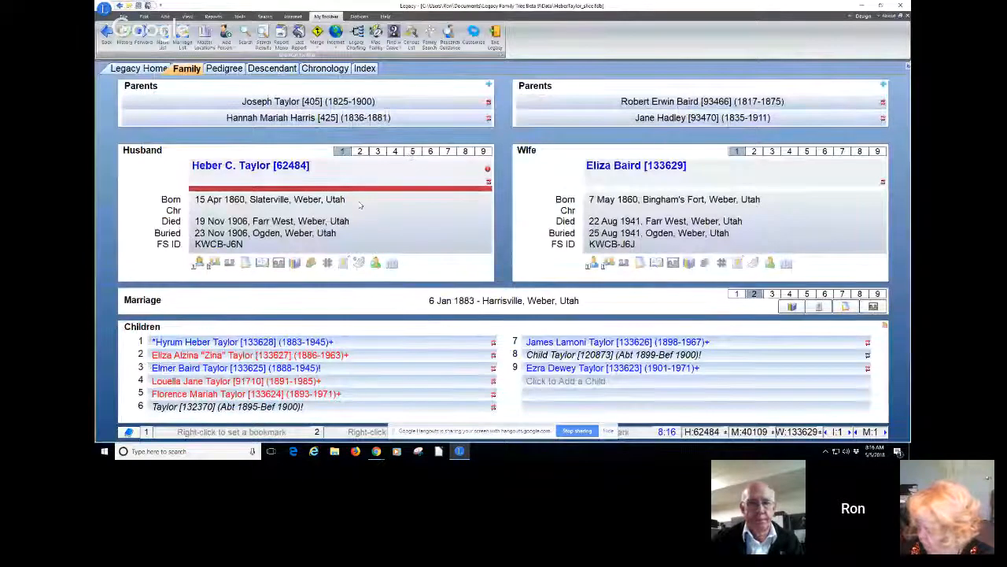
Begin a Legacy Family File import and select Sample.fdb as the file to import.
left_click(124, 15)
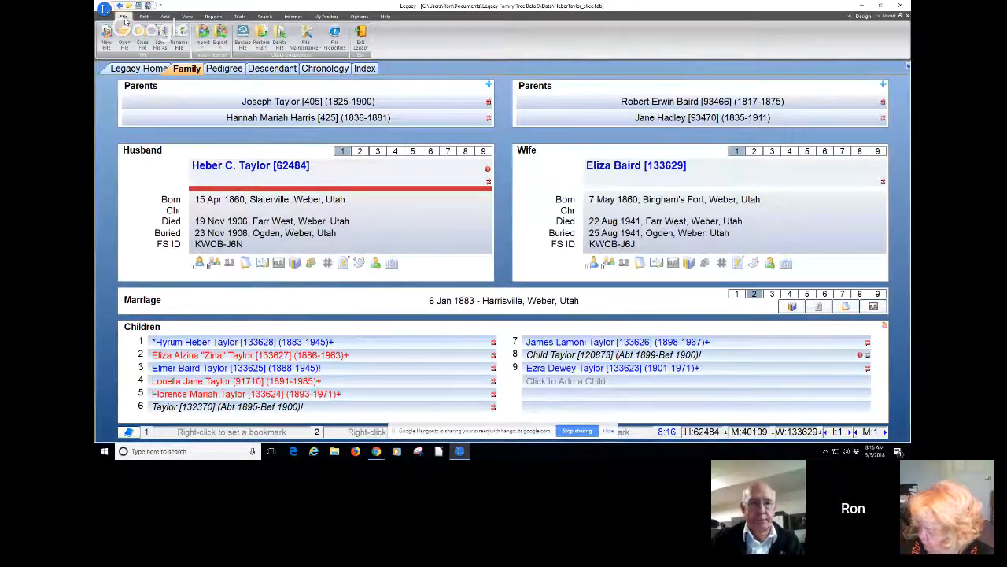
left_click(203, 36)
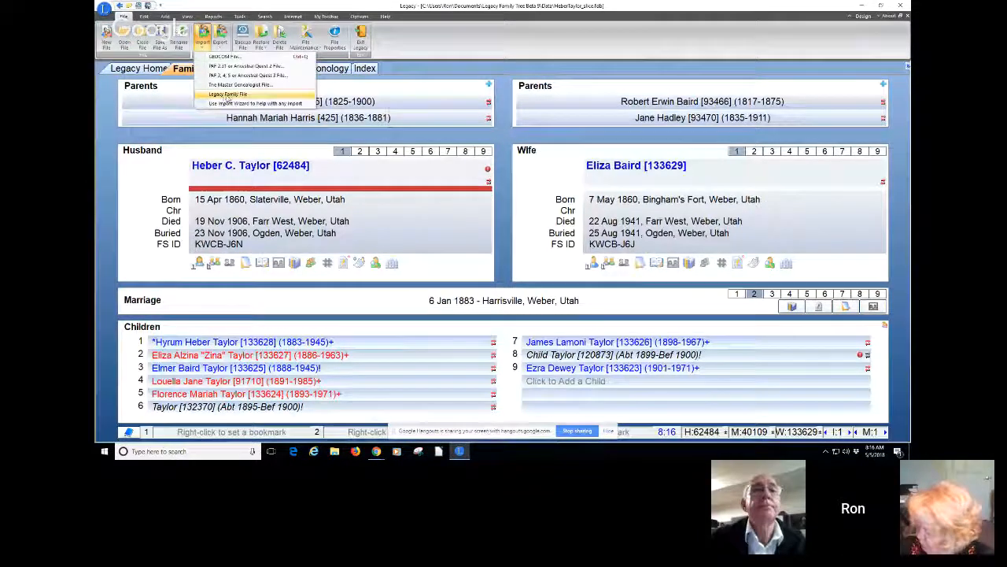
left_click(227, 95)
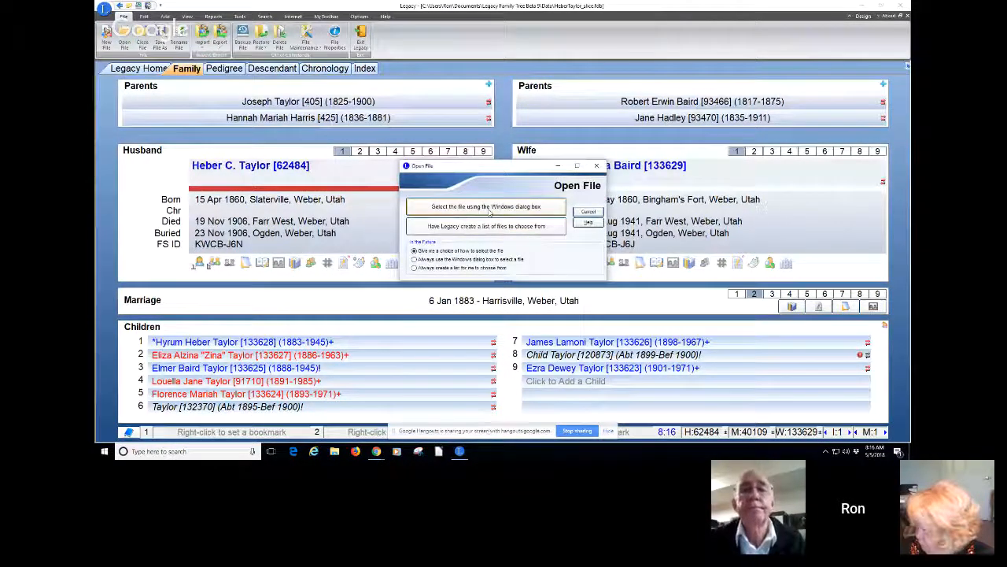
left_click(485, 208)
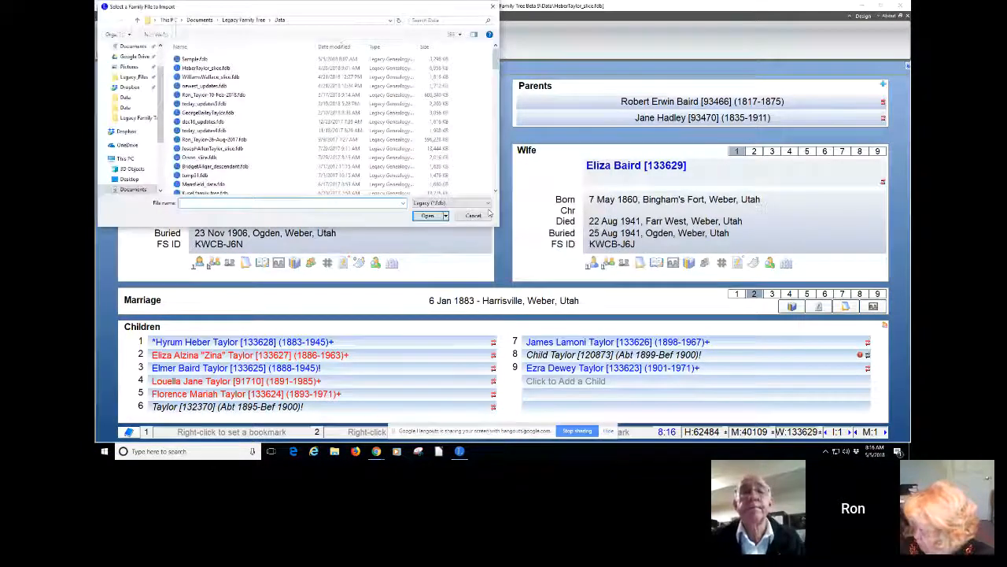
left_click(193, 61)
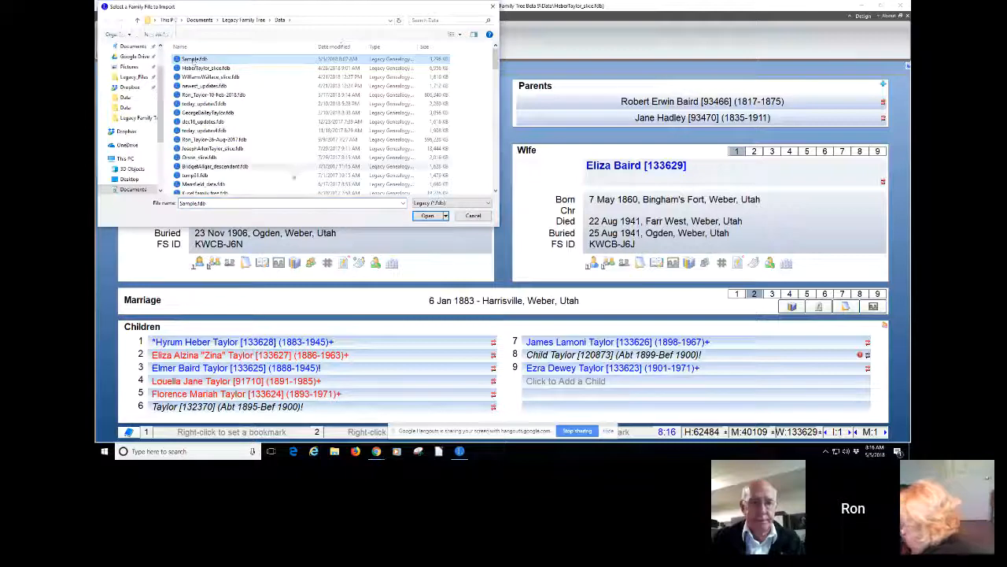
left_click(427, 216)
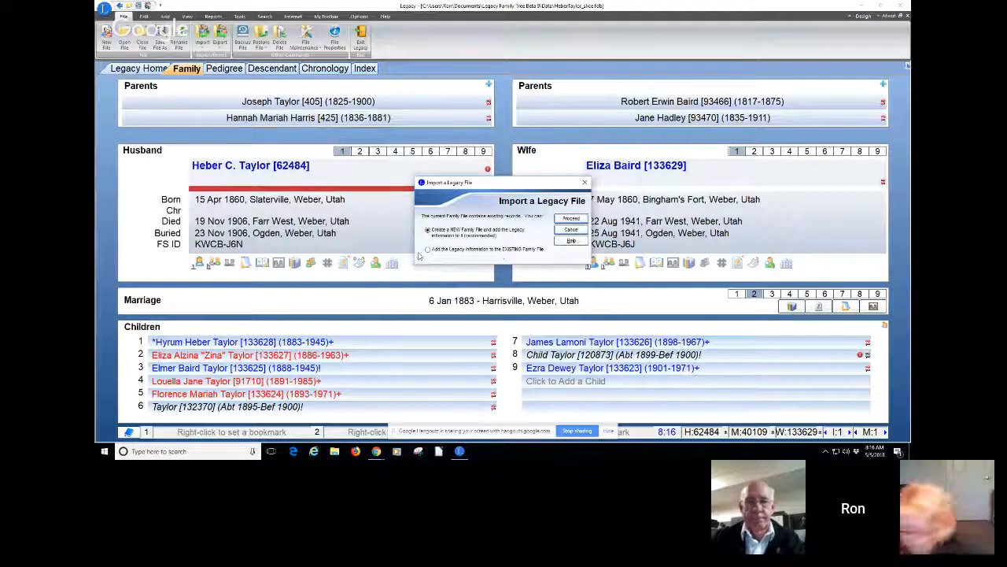
Choose to add the information to the existing family file and continue the import with the automatic backup enabled.
left_click(428, 250)
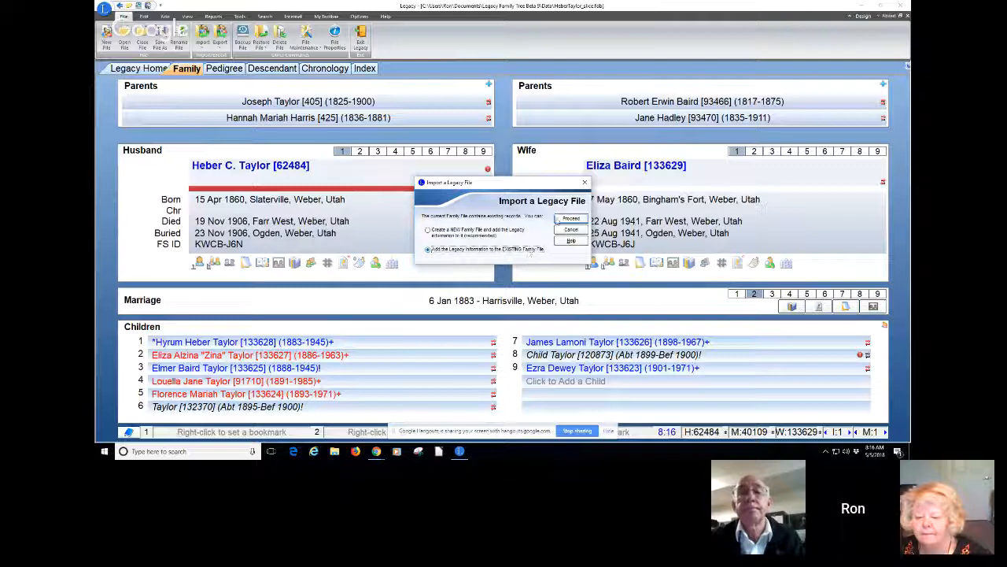
left_click(571, 219)
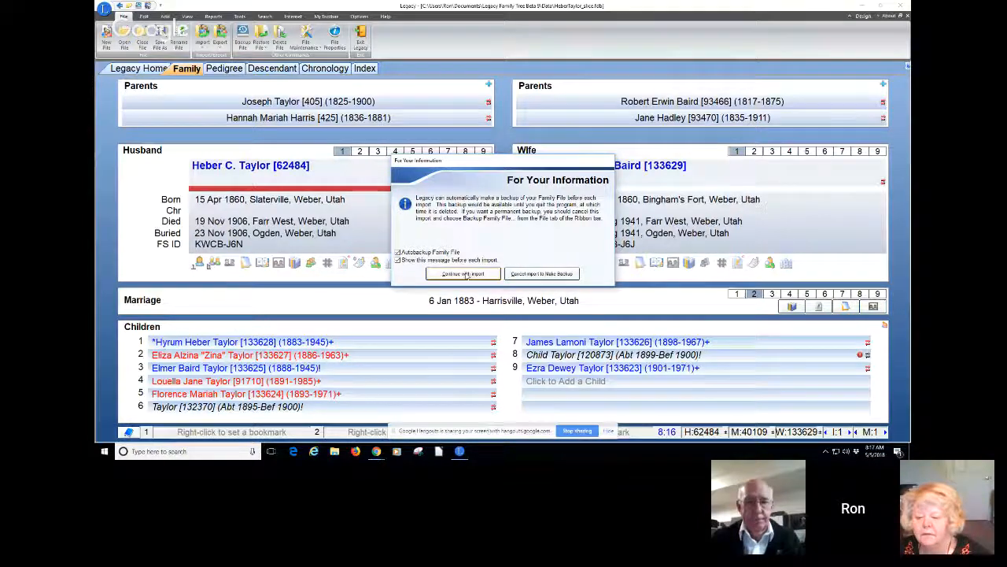
left_click(464, 274)
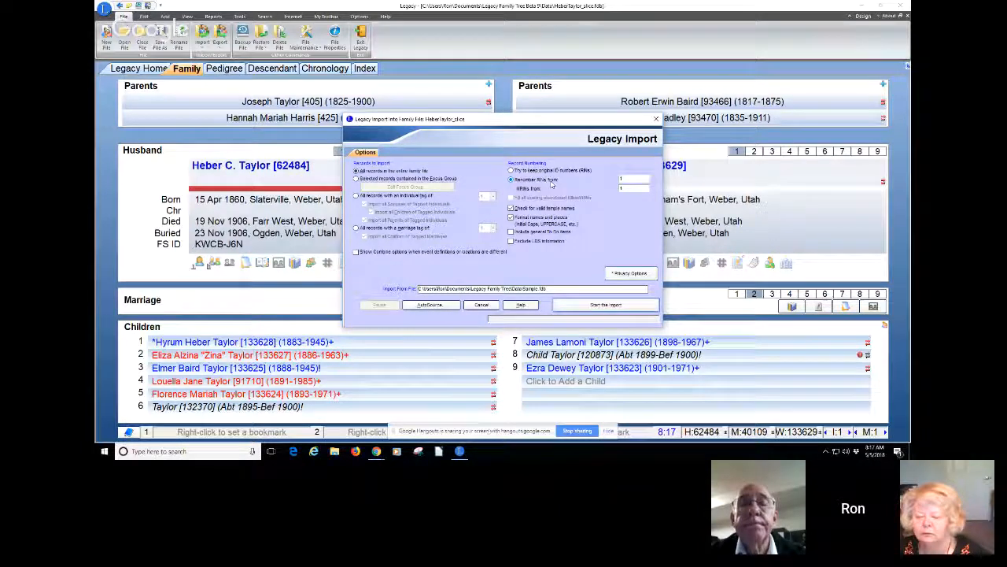
Set the imported records to be renumbered with both RINs and MRINs starting from 6847400.
left_click(630, 178)
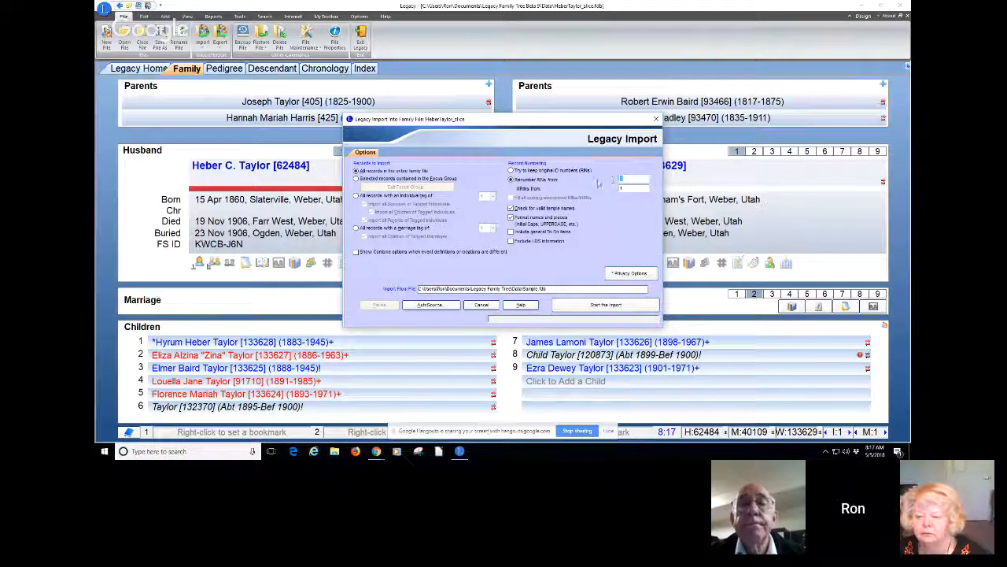
type("65")
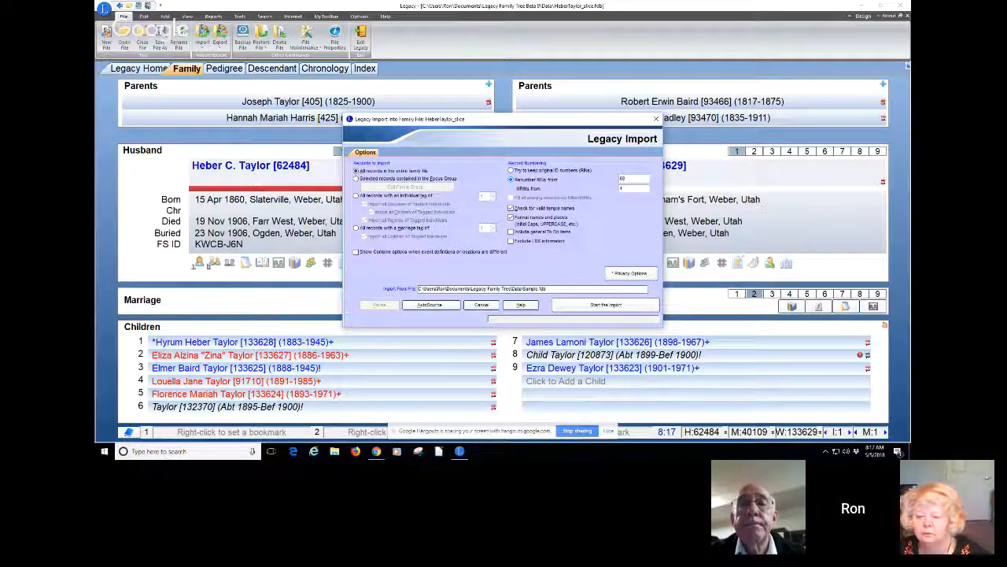
type("47")
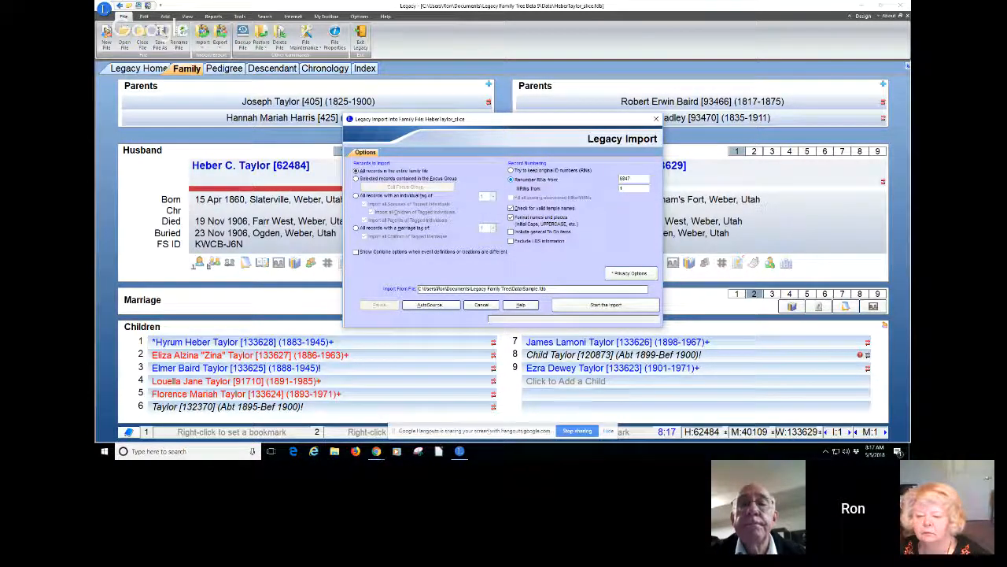
type("400")
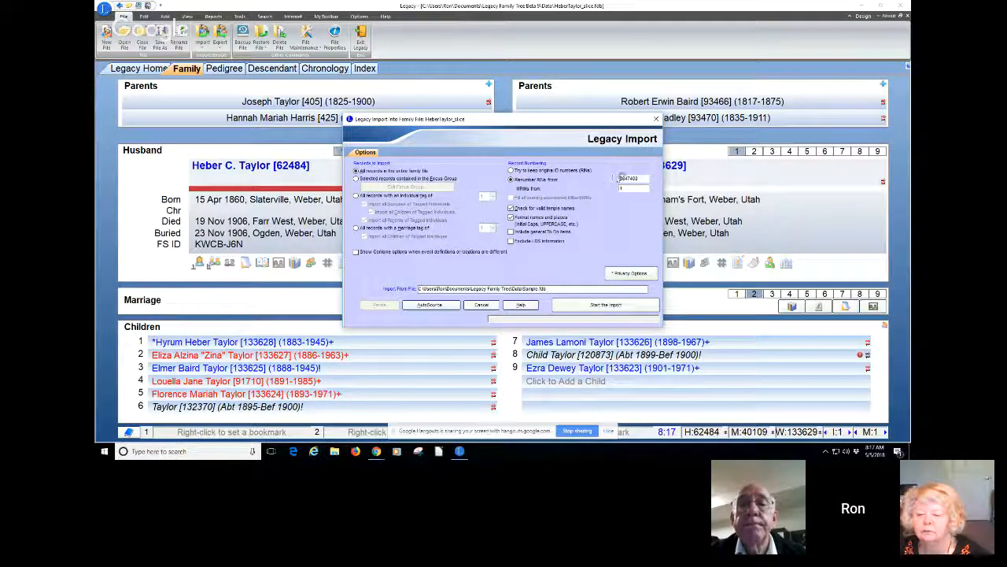
left_click_drag(648, 180, 614, 182)
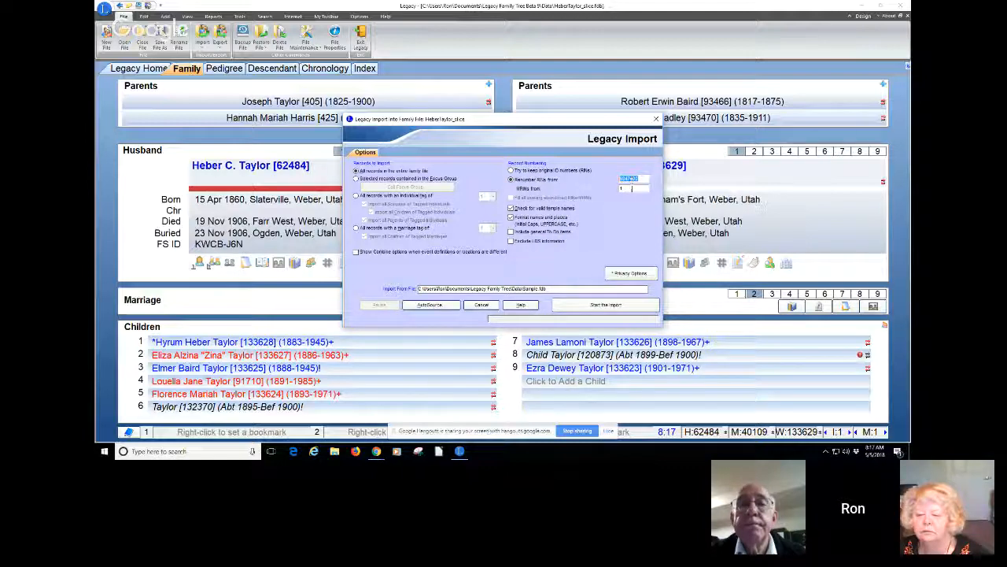
key("Tab")
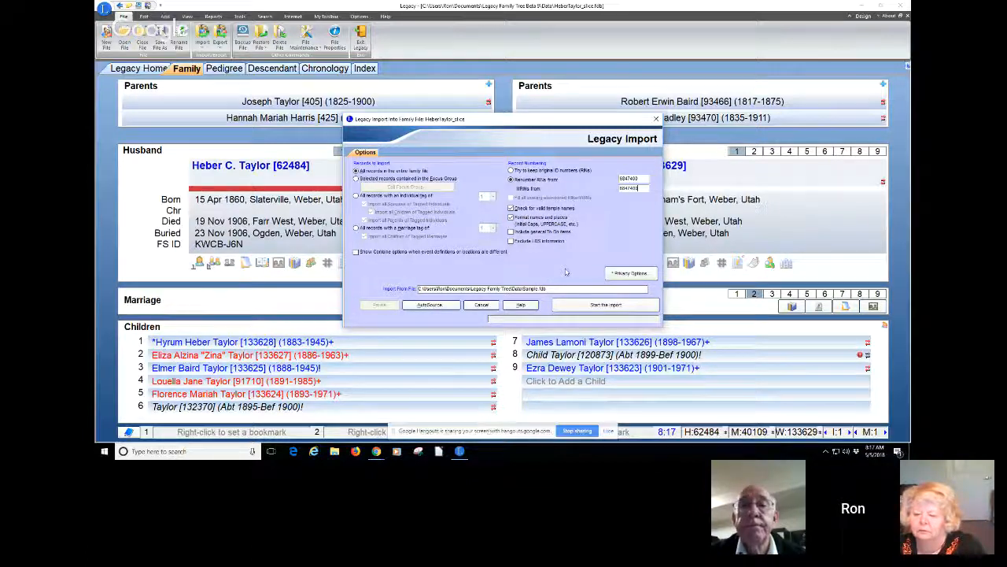
Include all private and invisible items in the import's privacy override settings and save them.
left_click(632, 274)
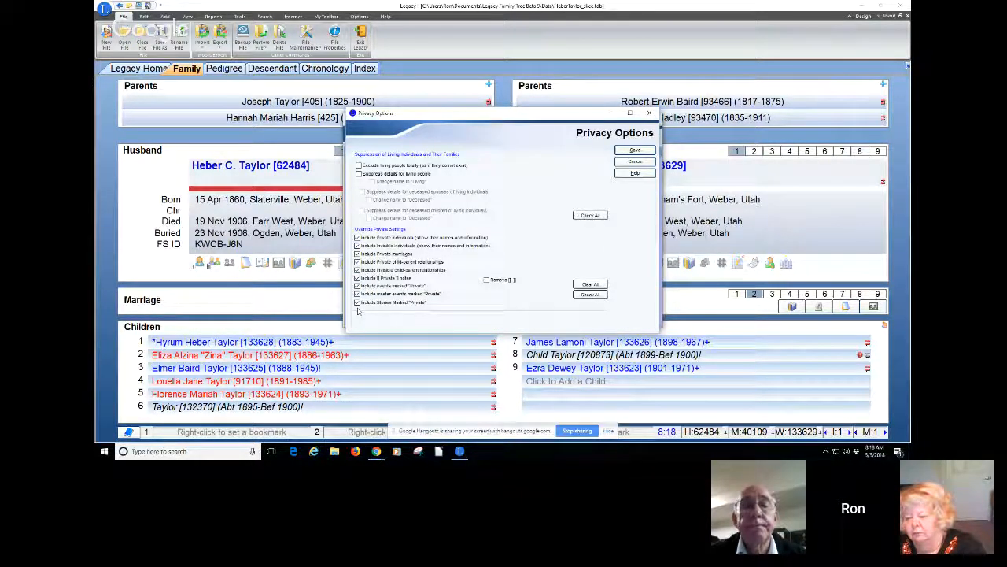
left_click(592, 296)
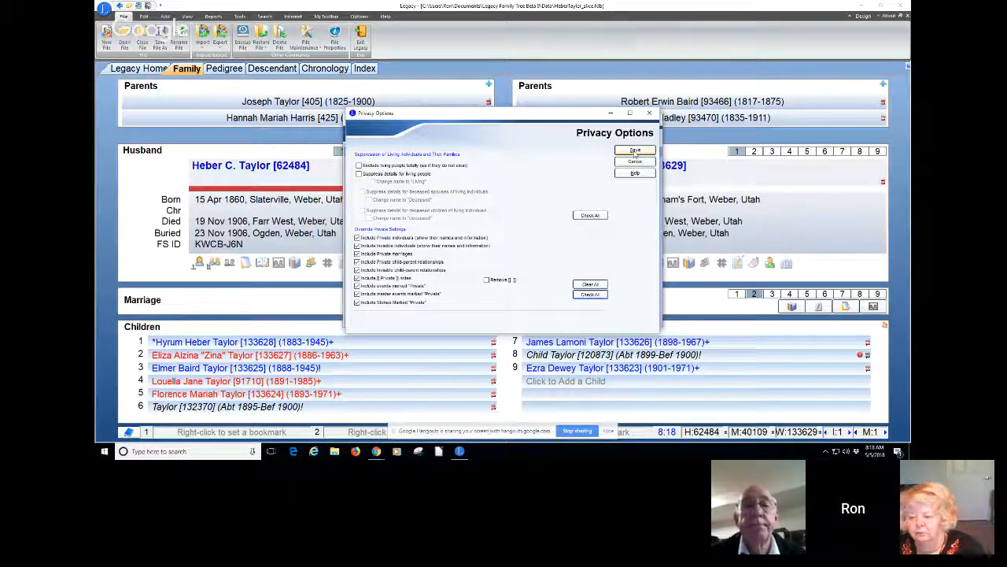
left_click(635, 151)
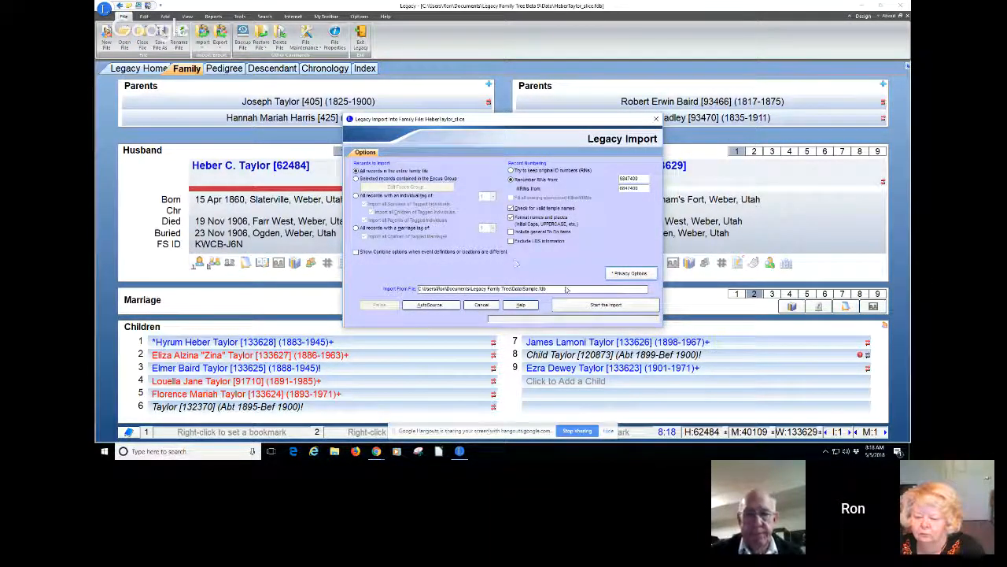
Run the import of the Sample file without assigning an AutoSource citation.
left_click(605, 309)
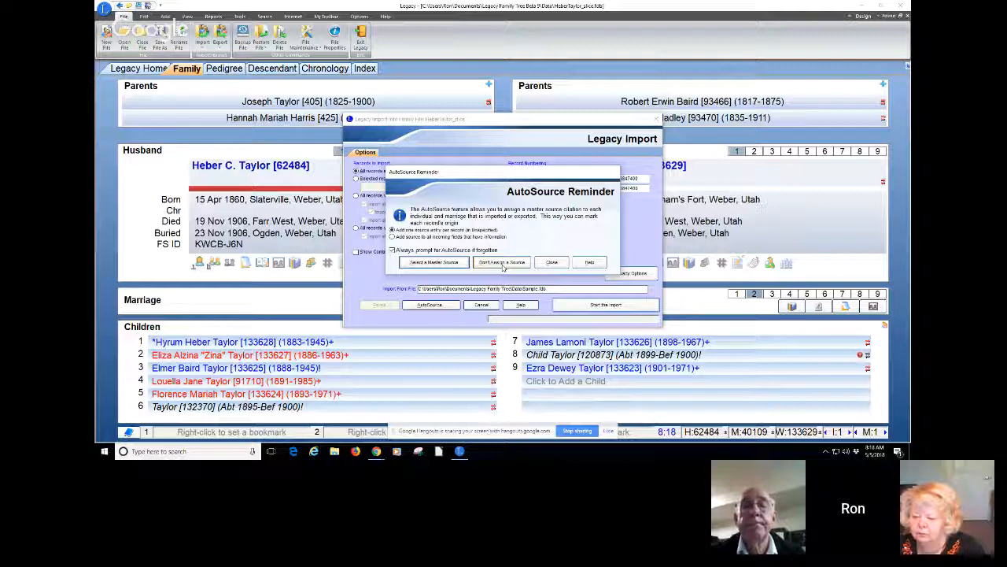
left_click(503, 265)
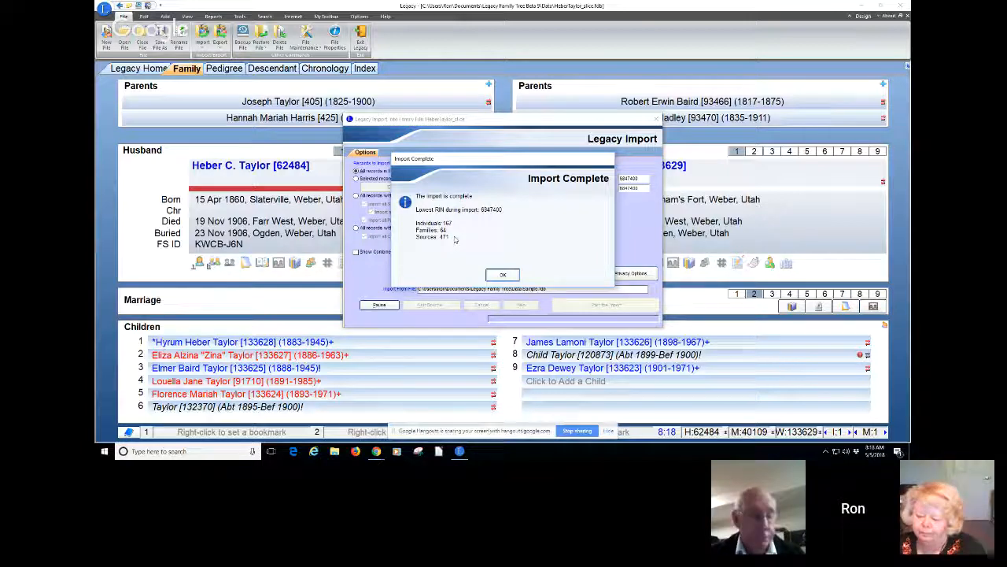
left_click(502, 273)
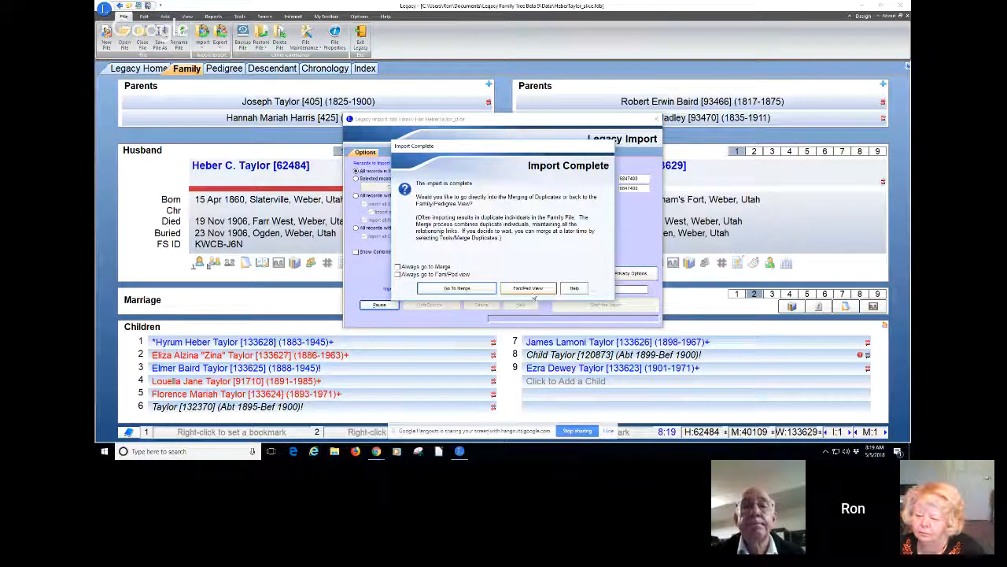
Proceed to merging duplicates without a manual backup and run the IntelliShare AutoMerge search for records with no differences.
left_click(457, 290)
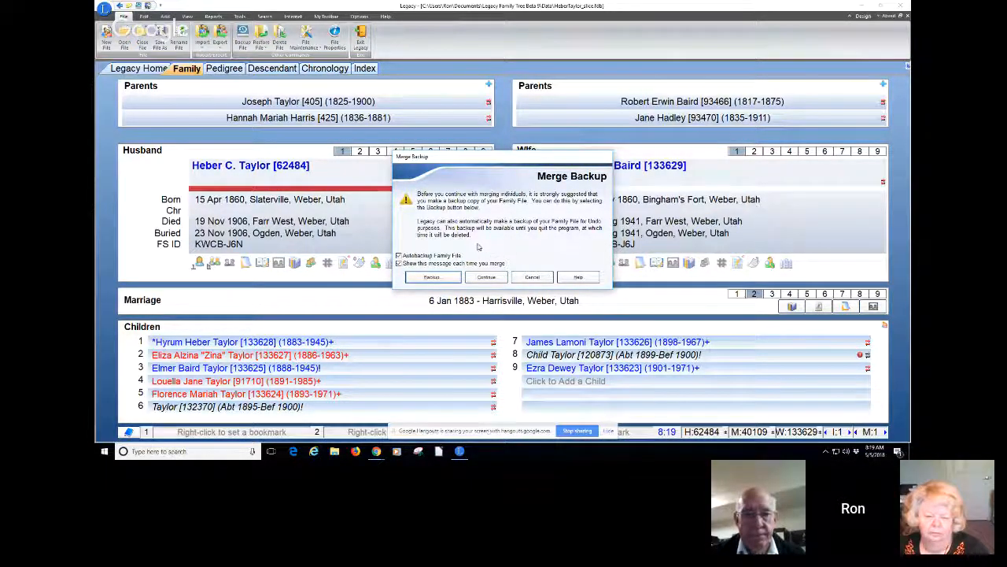
left_click(486, 278)
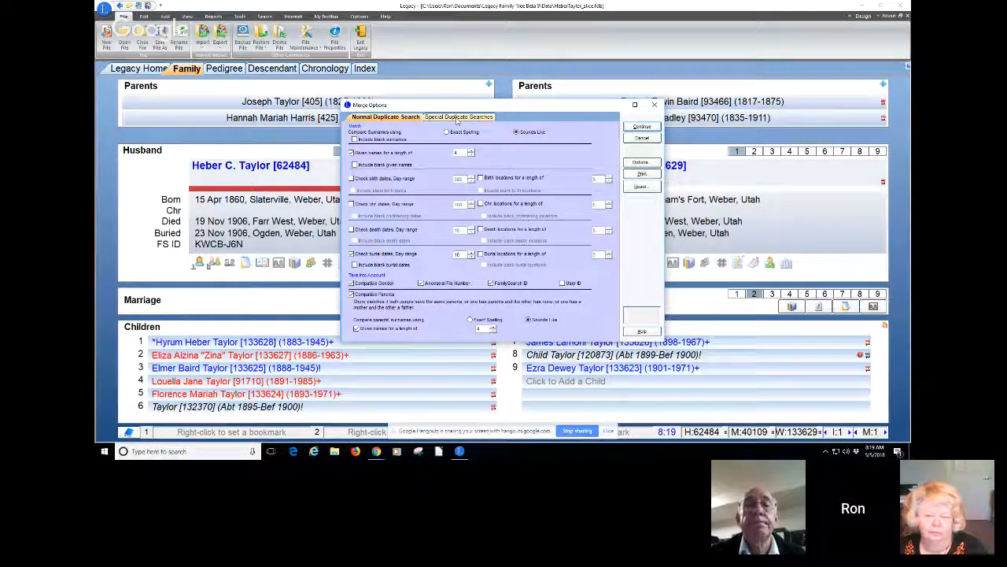
left_click(457, 118)
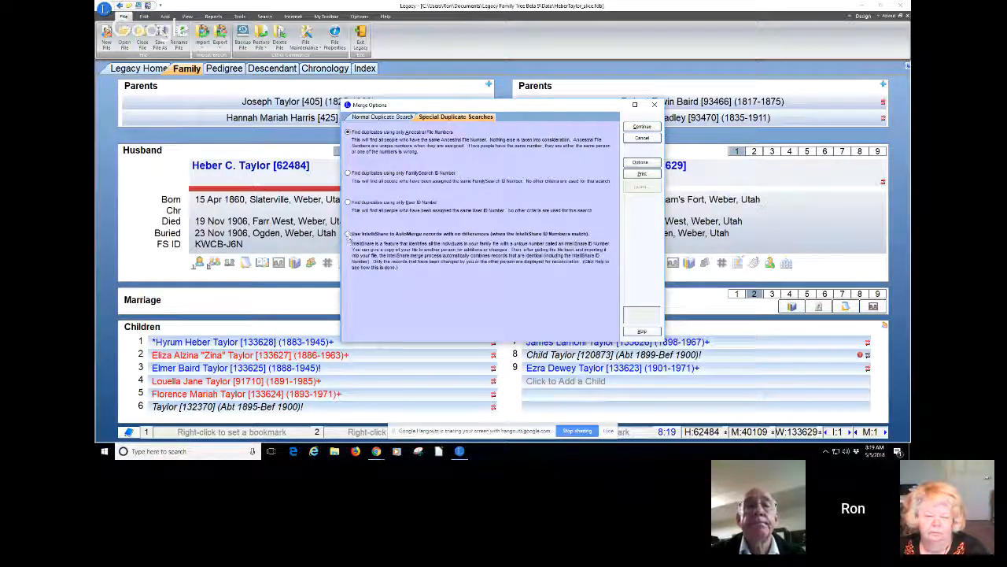
left_click(348, 235)
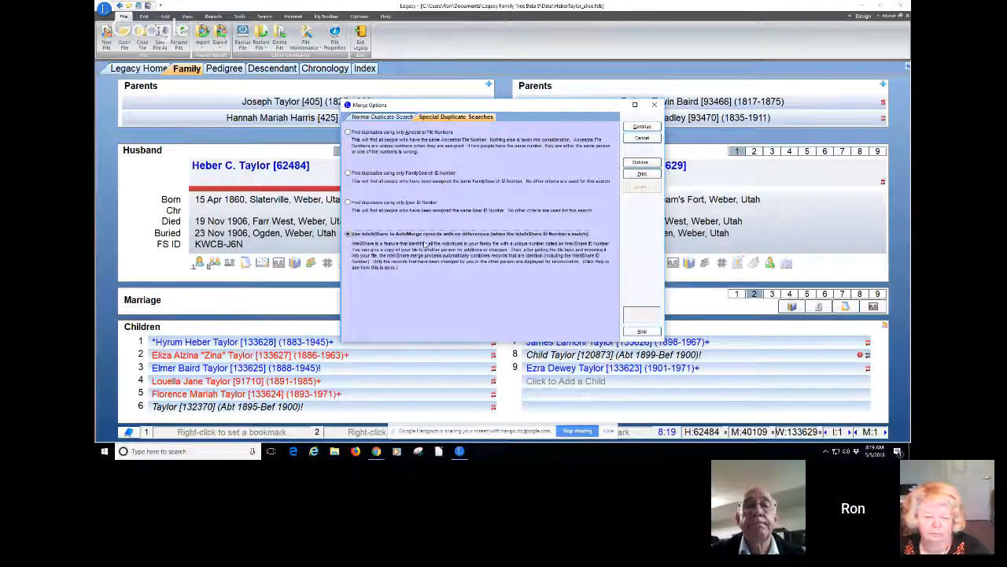
left_click(641, 127)
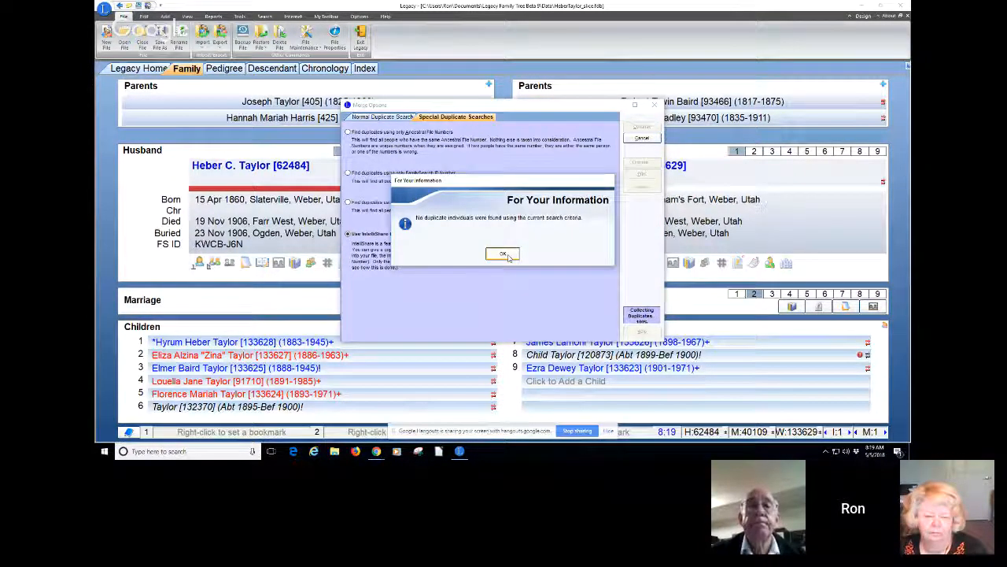
left_click(503, 254)
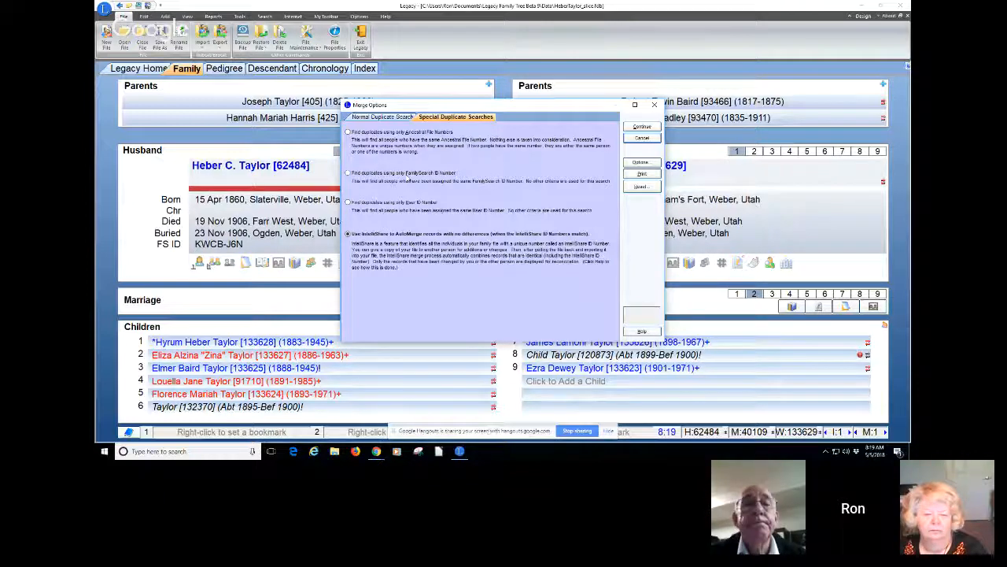
Search for duplicates using only the FamilySearch ID number.
left_click(348, 174)
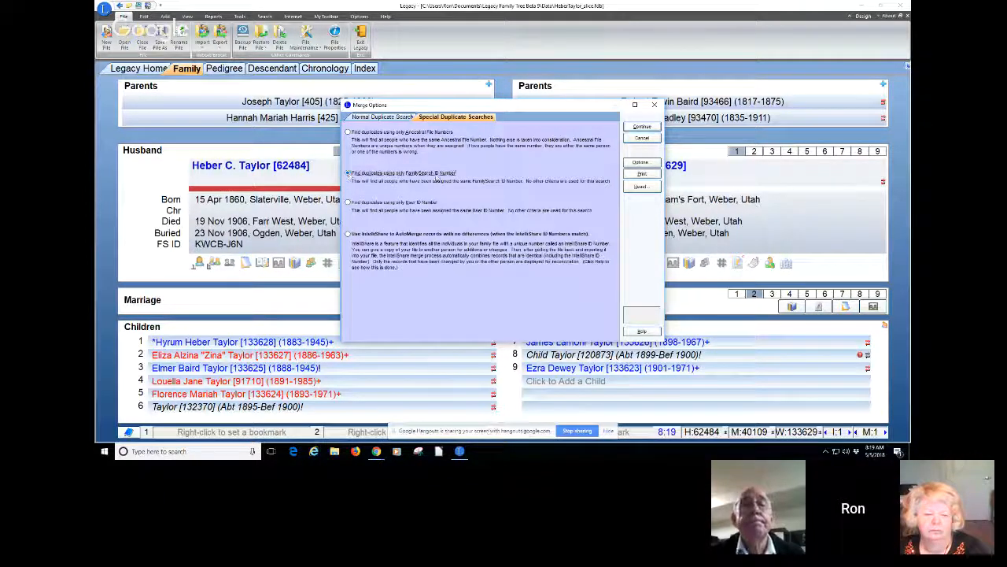
left_click(642, 127)
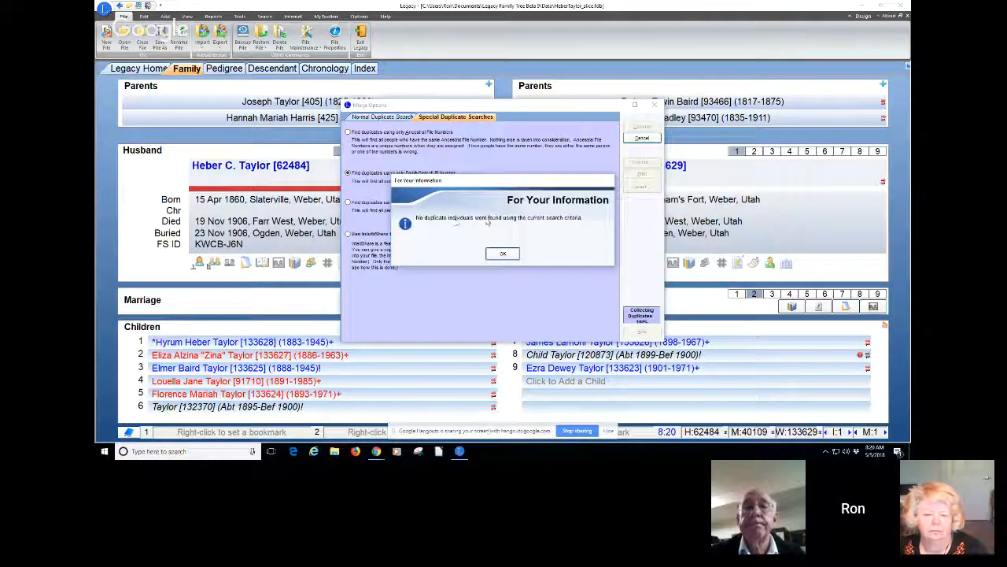
Search for duplicates using only Ancestral File Numbers and dismiss the search notice.
left_click(504, 254)
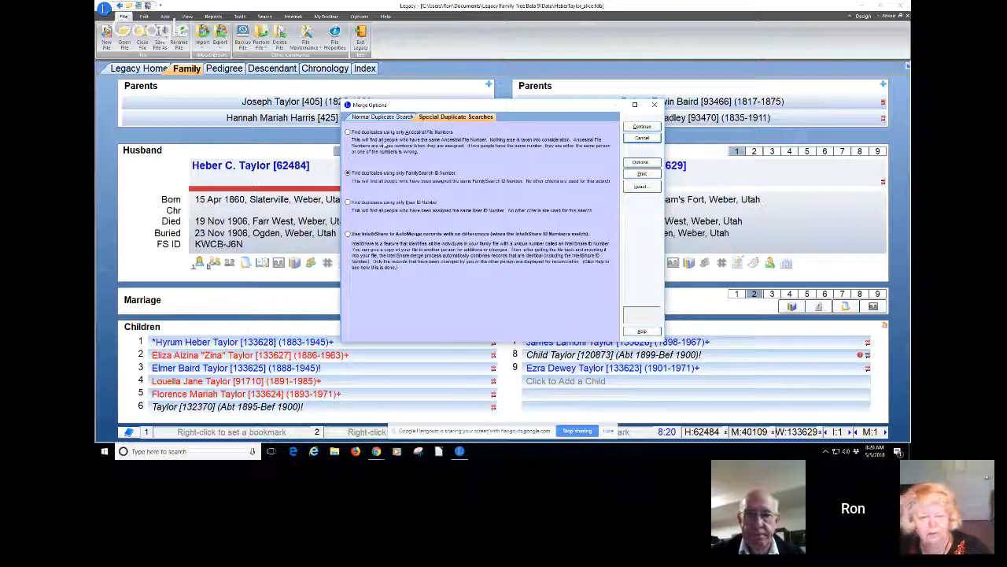
left_click(348, 133)
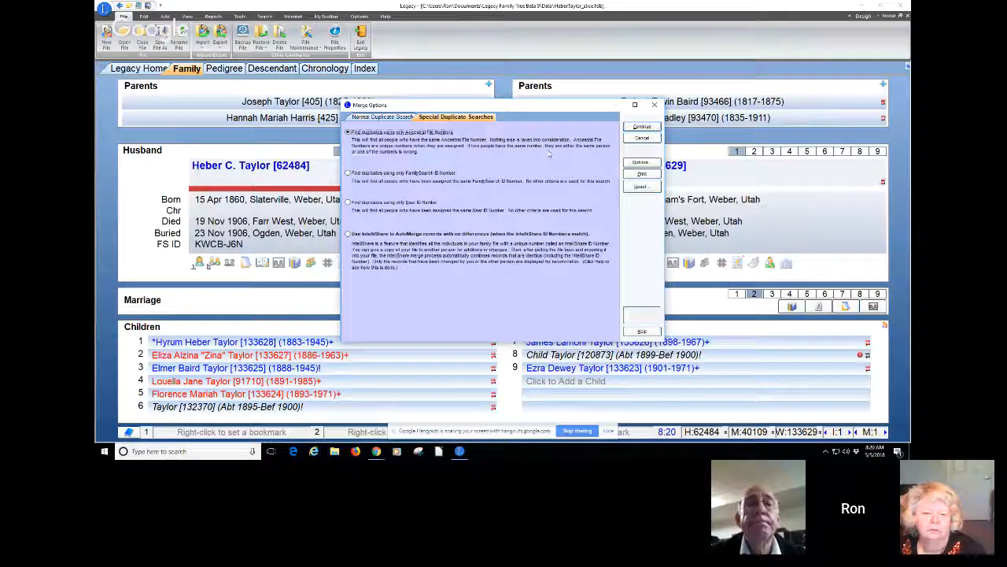
left_click(641, 128)
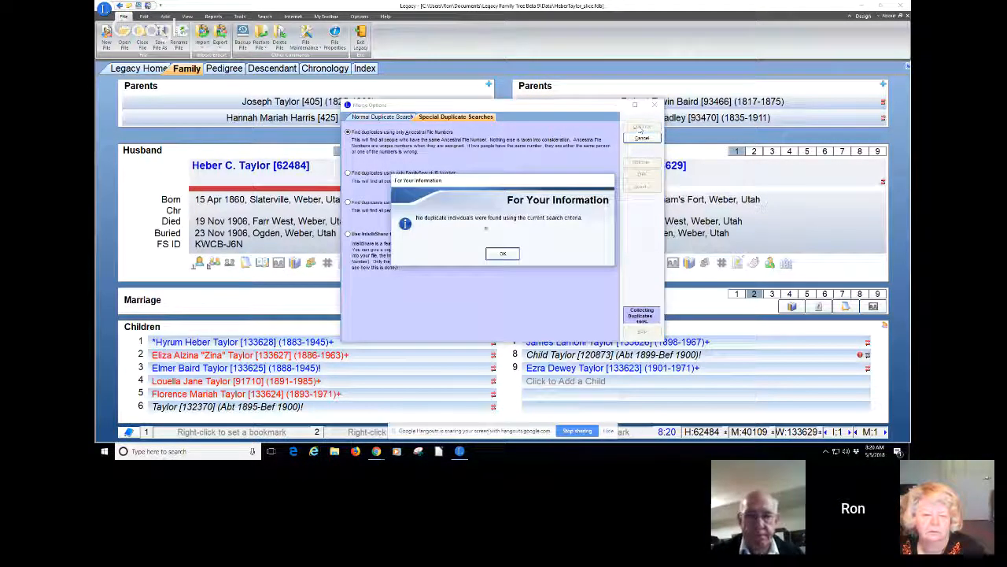
left_click(504, 255)
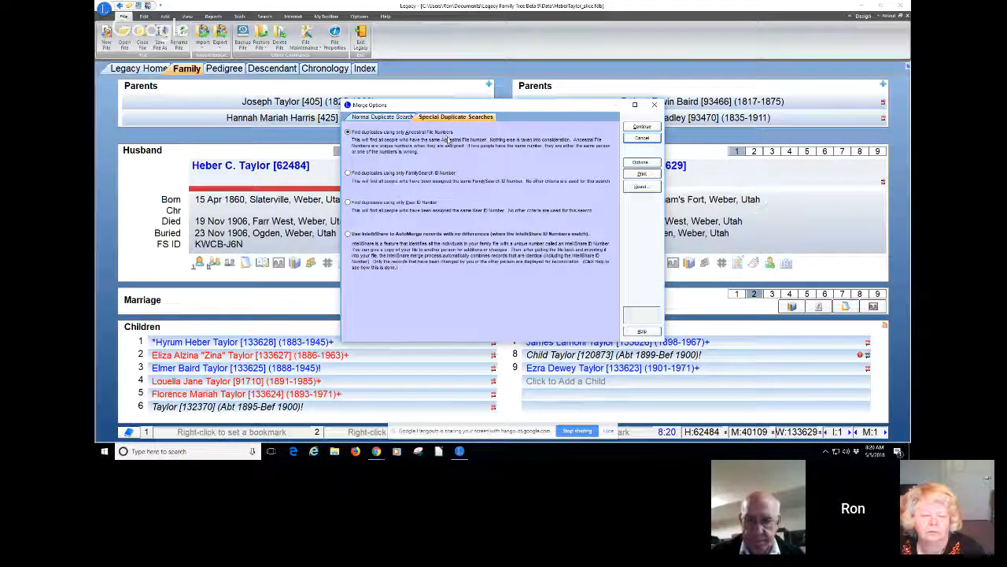
Set the normal duplicate search to check birth dates within a 10-day range and exclude the burial date check.
left_click(379, 117)
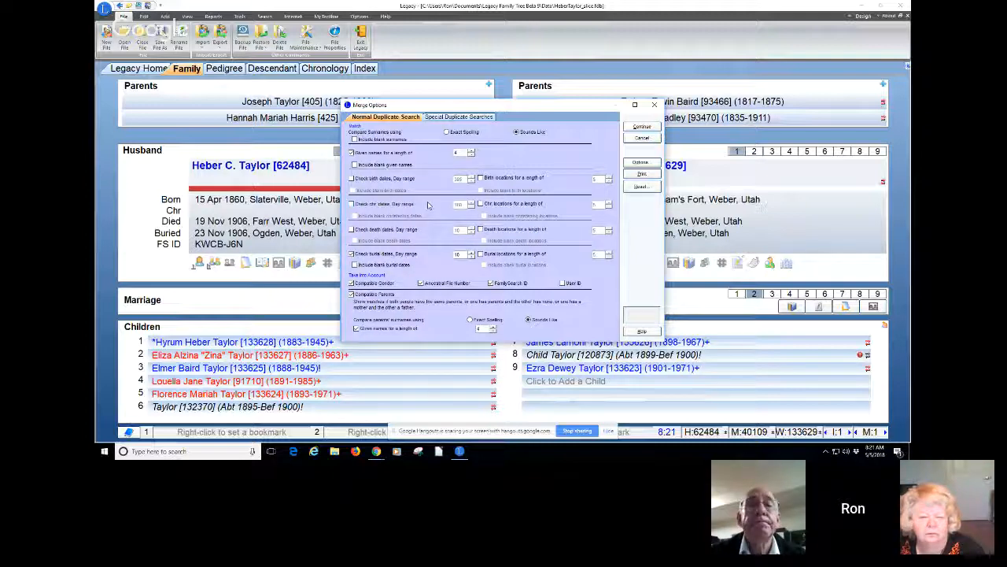
left_click(393, 179)
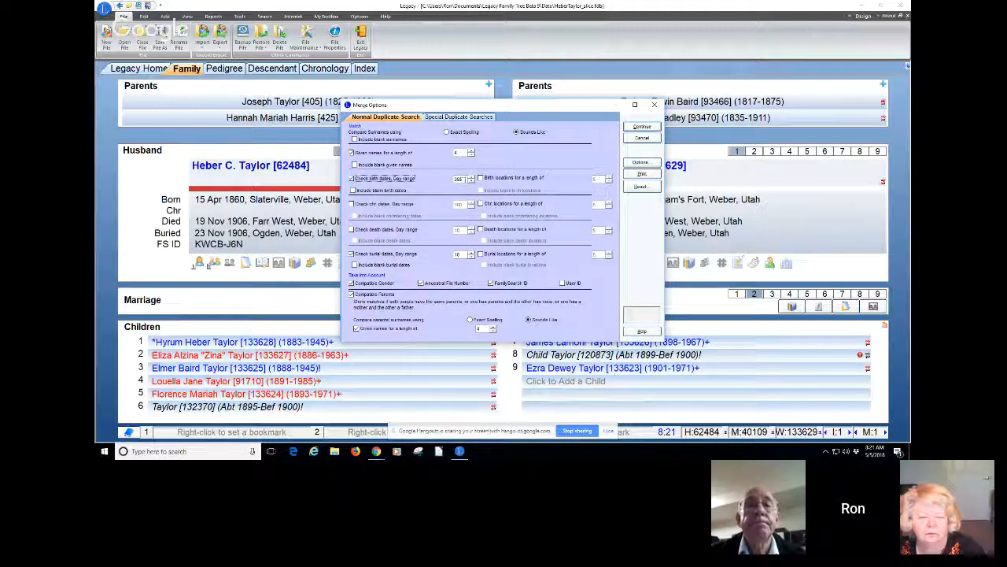
key("Tab")
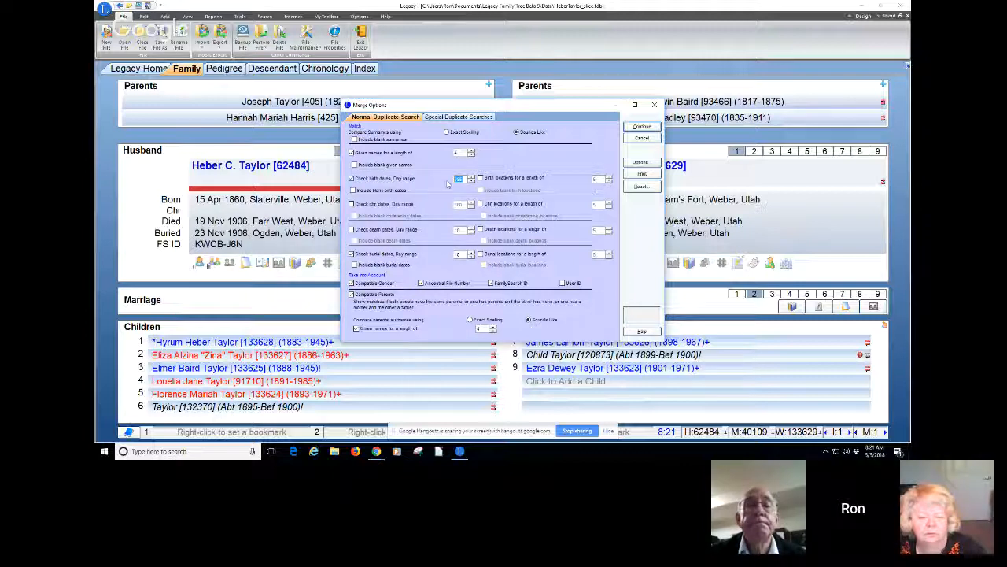
type("10")
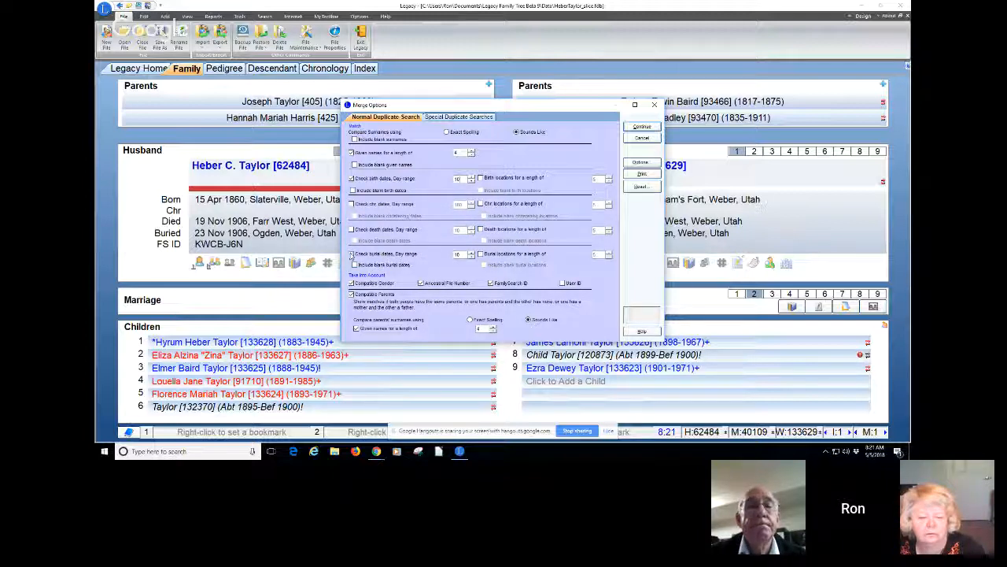
left_click(352, 255)
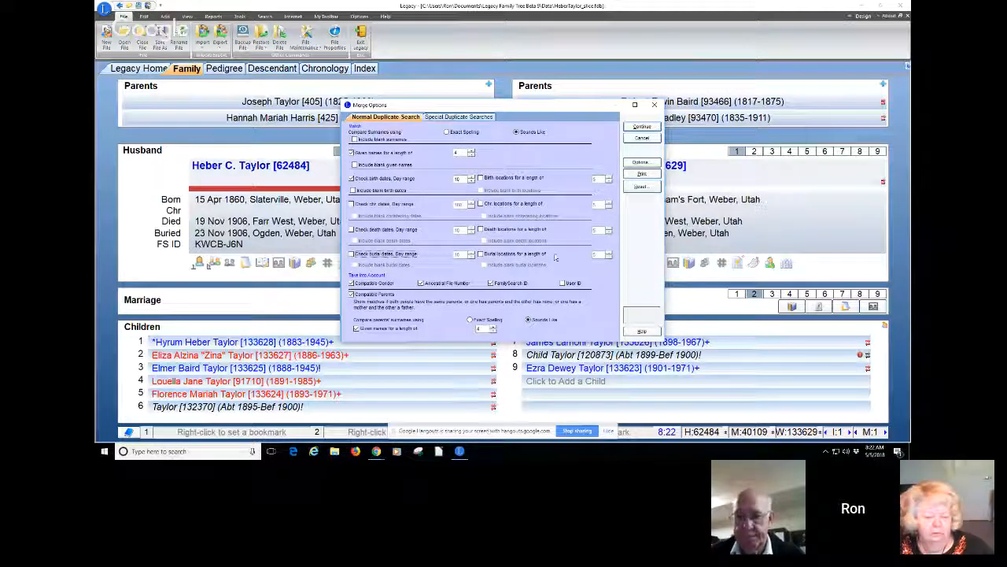
Run the normal duplicate search with these criteria, then close the merge options.
left_click(643, 128)
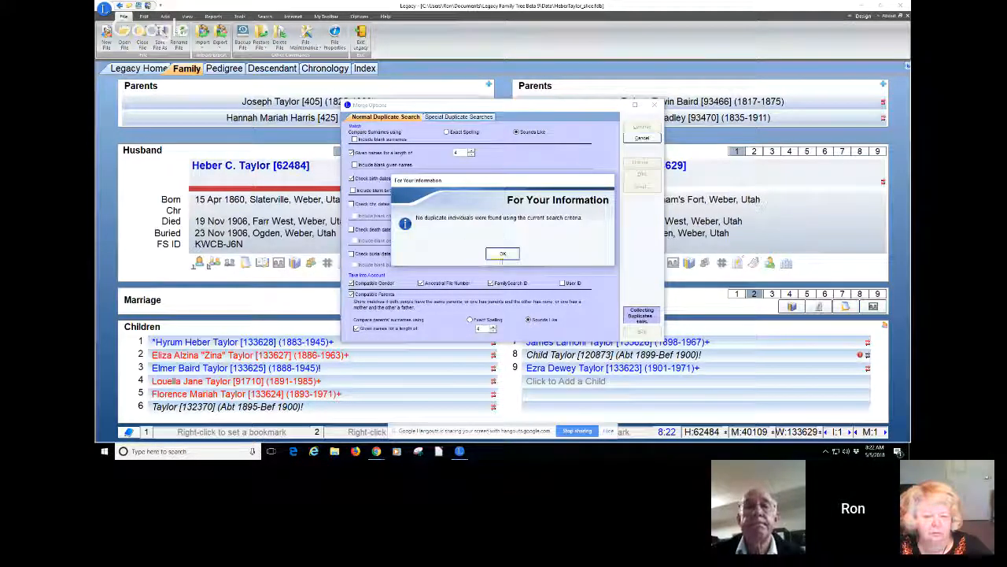
left_click(507, 255)
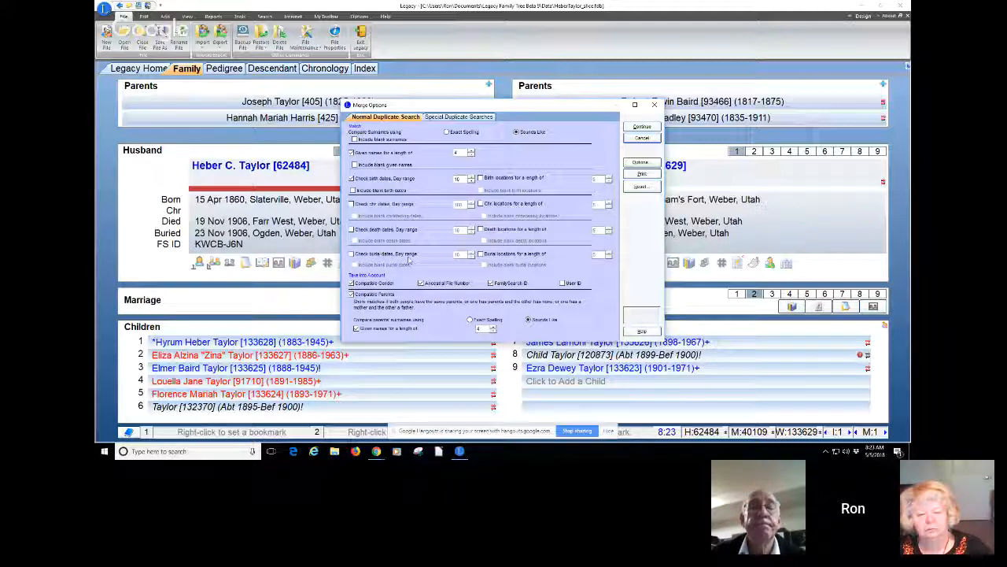
left_click(642, 138)
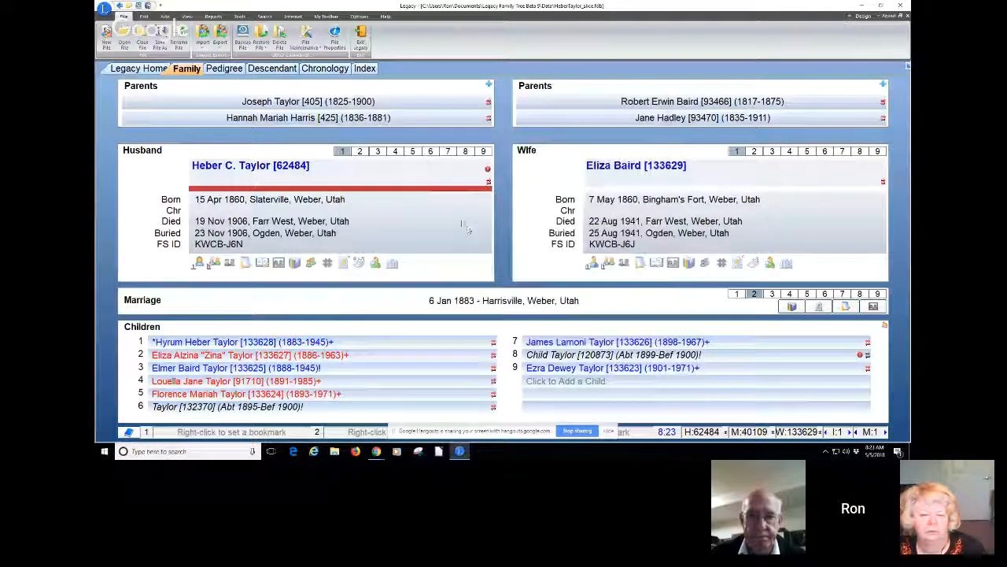